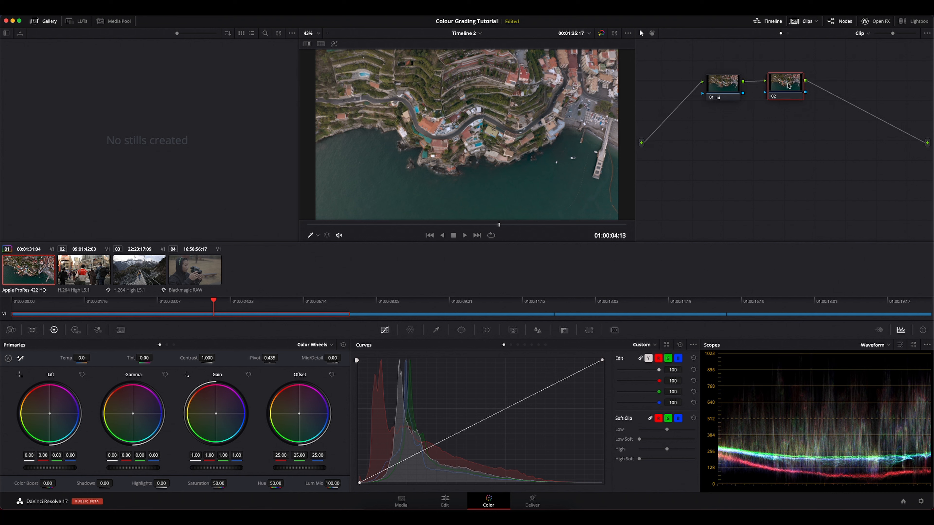
- Apply the MITCH LALLY – AUTHENTIC FILM-00 LUT to node 02 of the aerial coastline clip
left_click_drag(789, 84, 787, 86)
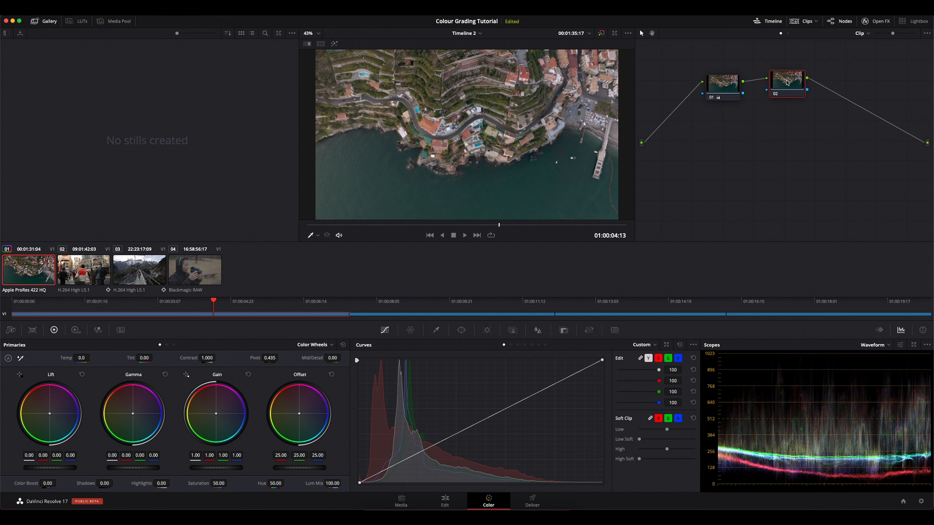
right_click(786, 82)
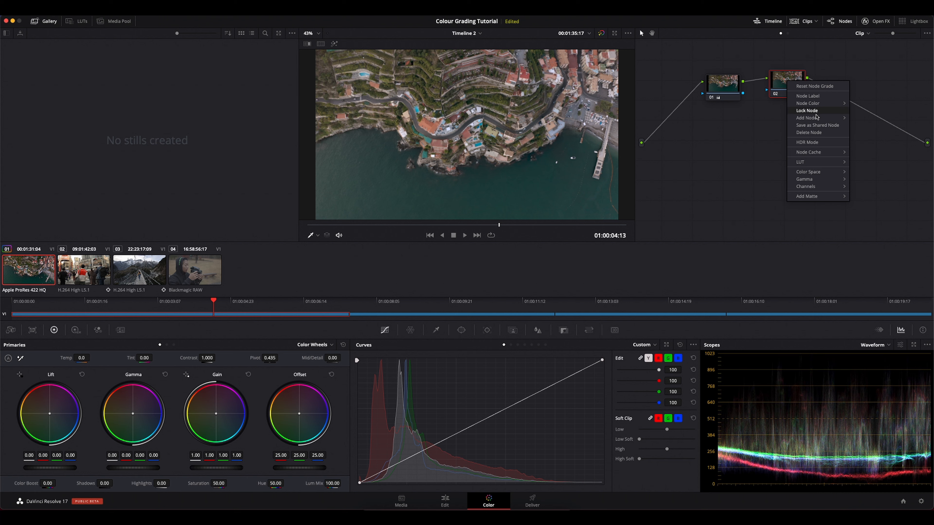
mouse_move(812, 163)
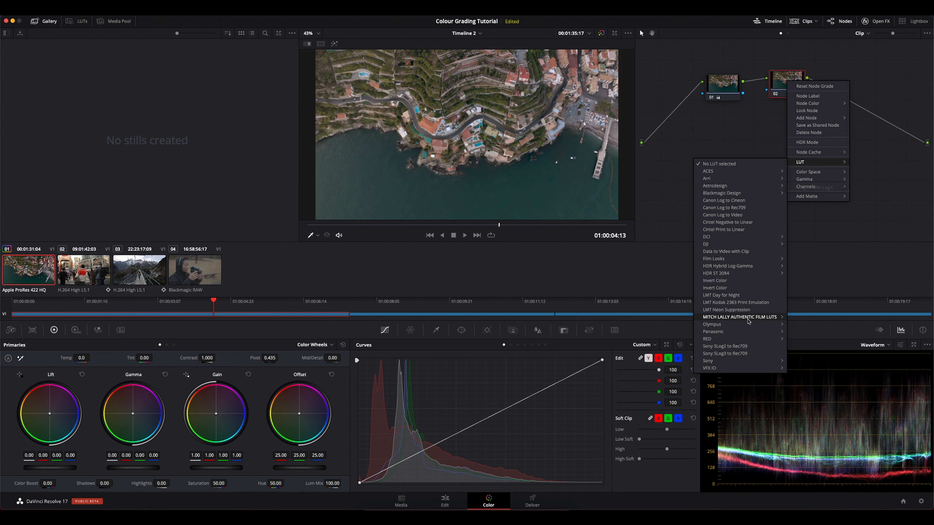
mouse_move(752, 324)
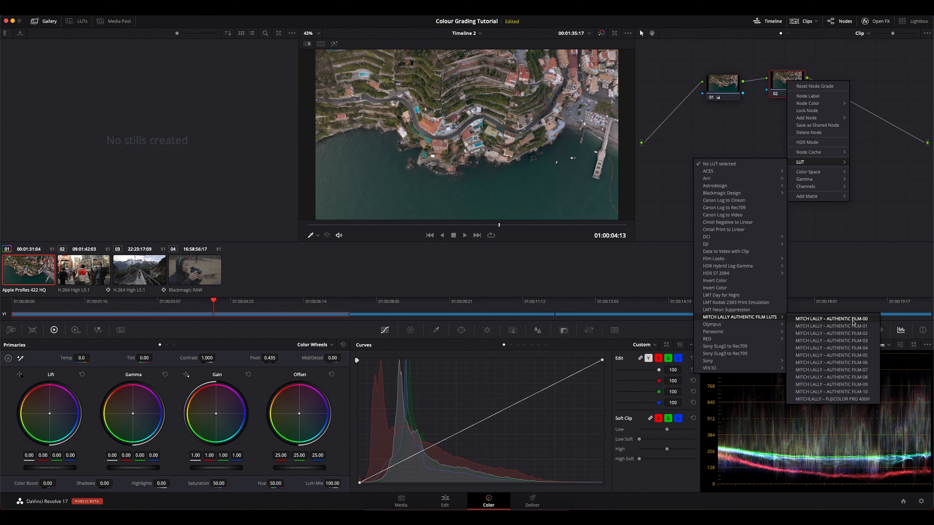
left_click(842, 318)
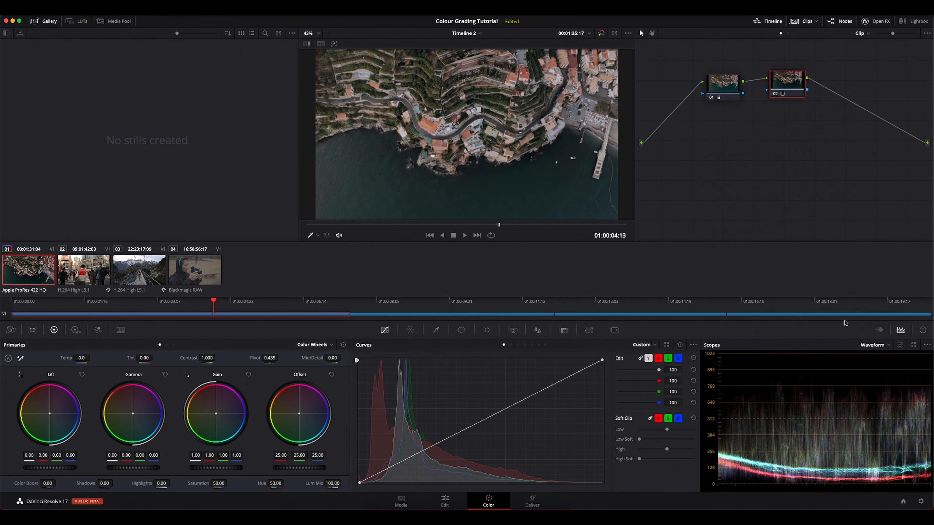
left_click_drag(794, 80, 795, 84)
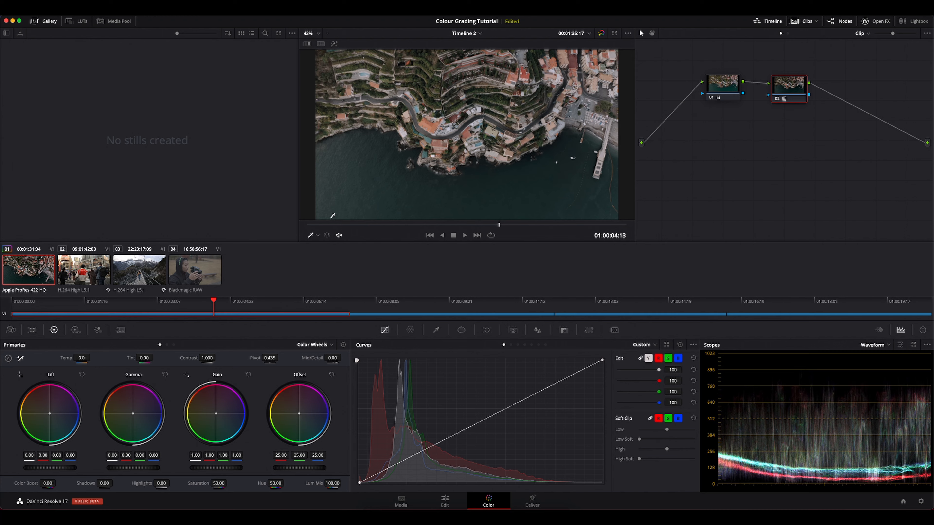
- Play the aerial clip from its start to review the LUT look
left_click(324, 225)
key("space")
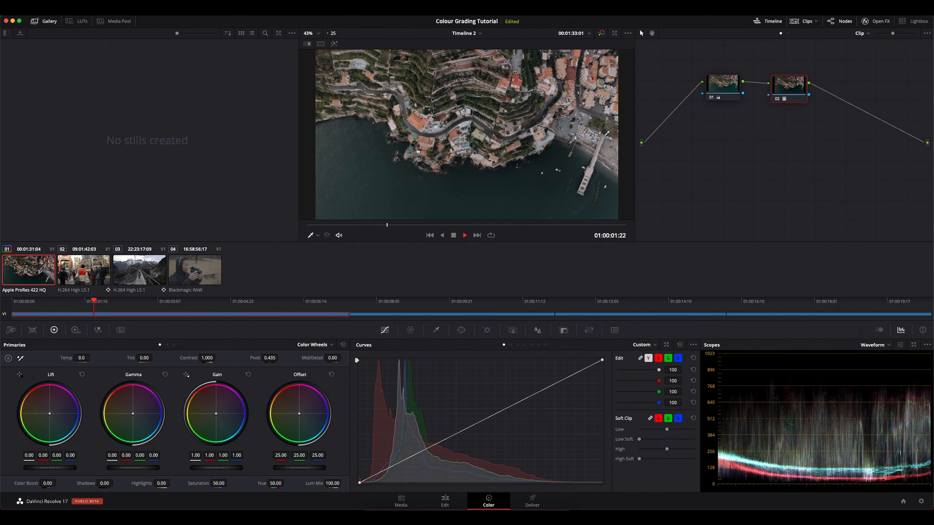
key("space")
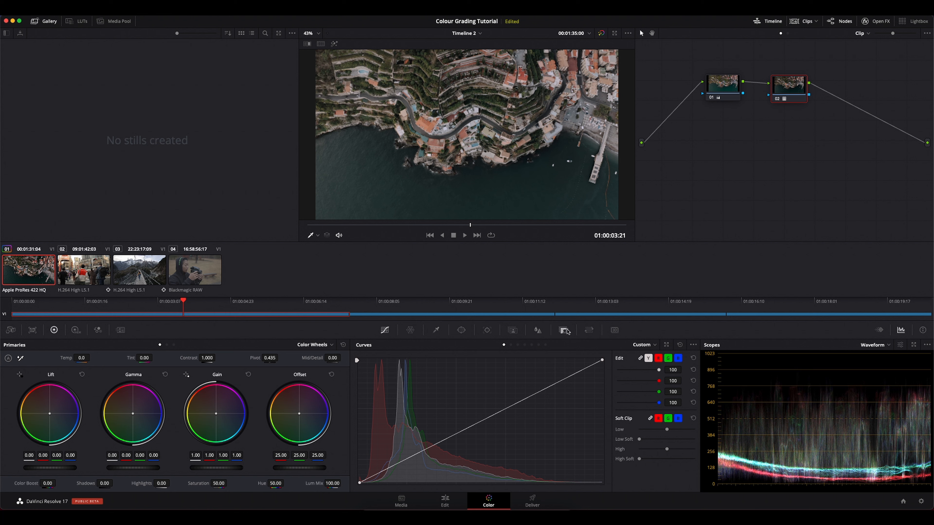
- Set the key output gain of node 02 to 0.750 to reduce the LUT's strength
left_click_drag(795, 91, 802, 88)
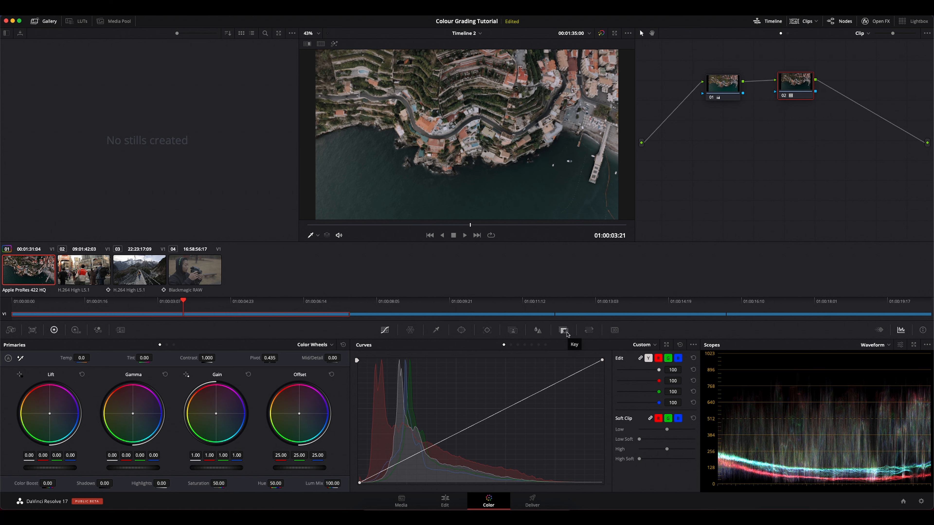
left_click(564, 330)
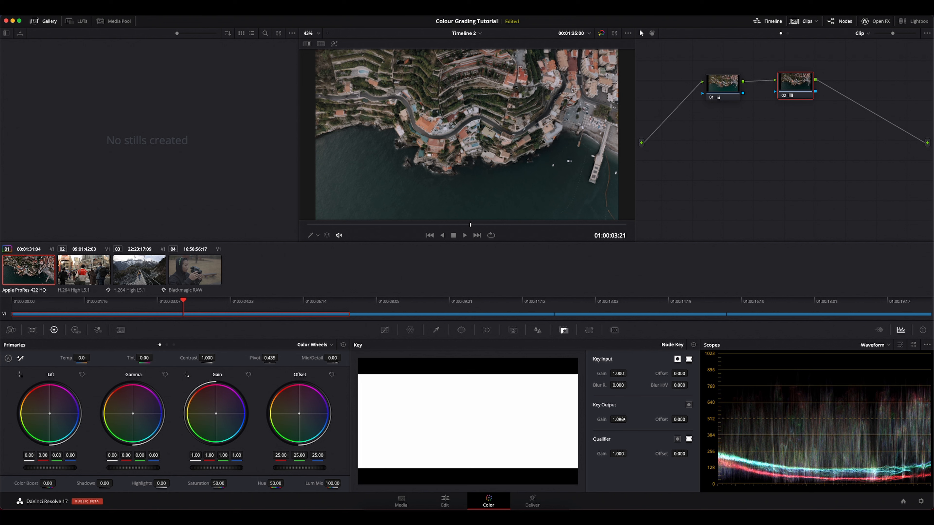
double_click(620, 418)
key("BackSpace")
key("Return")
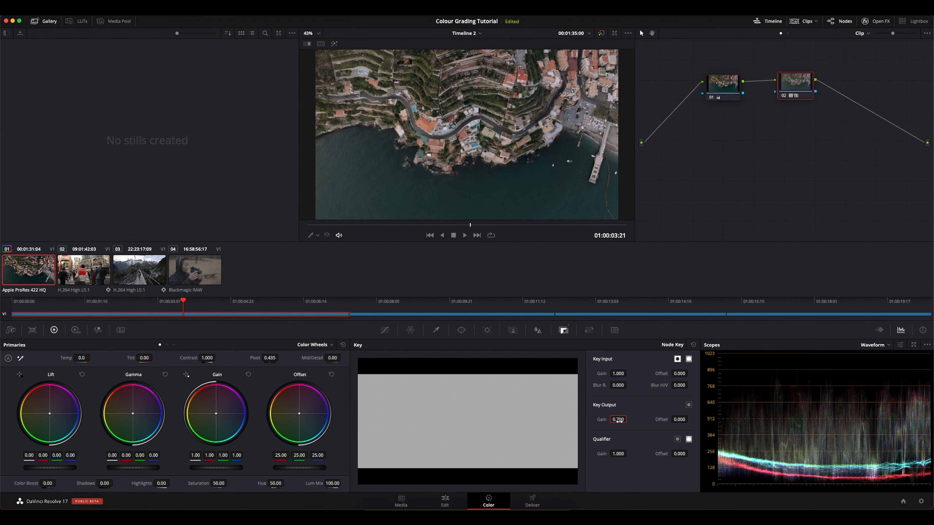
left_click(618, 420)
key("BackSpace")
type(".250")
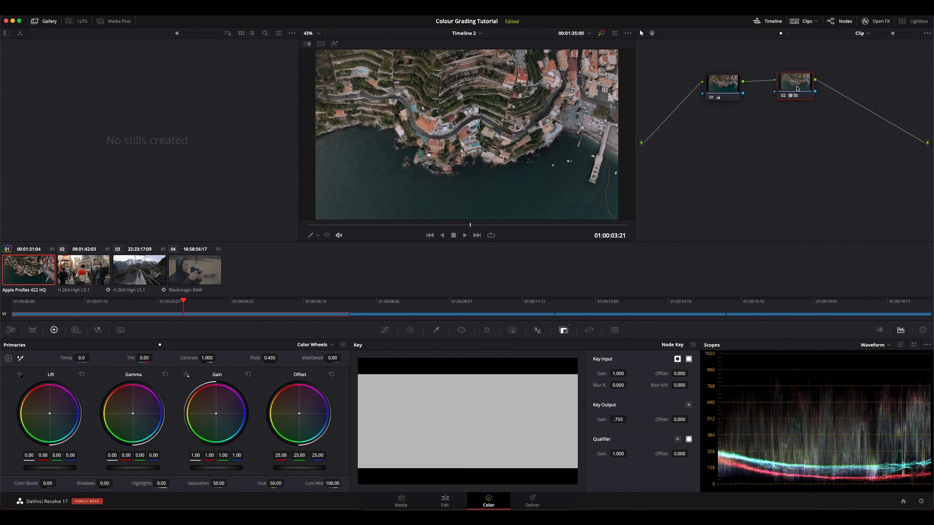
- Add serial node 03 after the LUT node and sharpen it by setting its blur radius to 0.48
left_click_drag(801, 89, 787, 92)
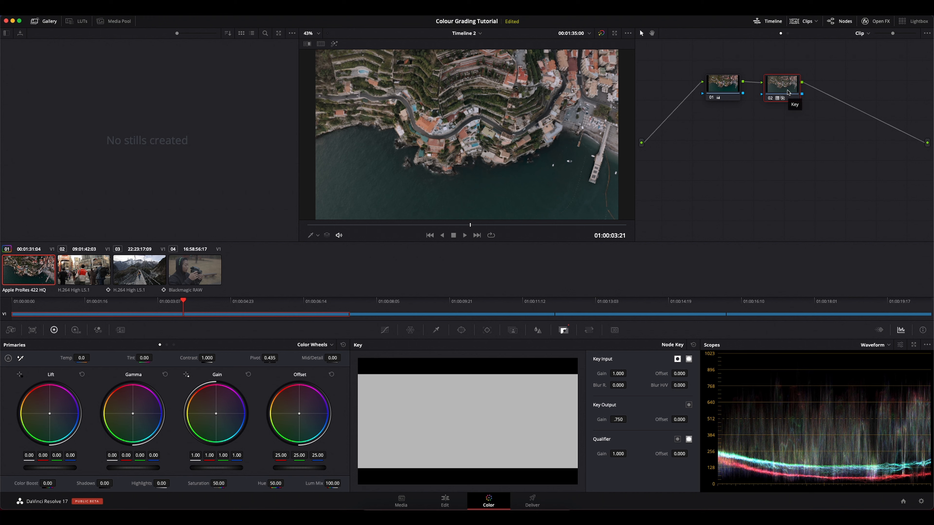
key("alt+s")
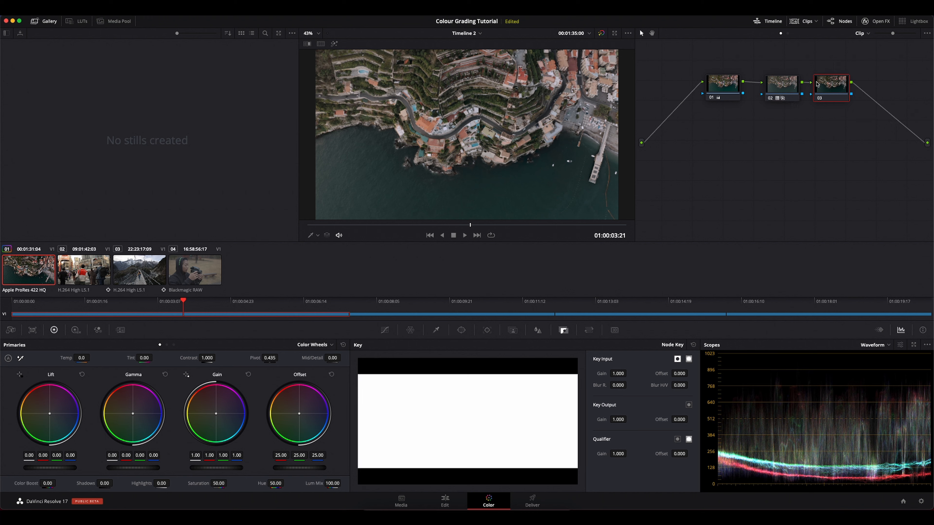
left_click_drag(834, 85, 839, 89)
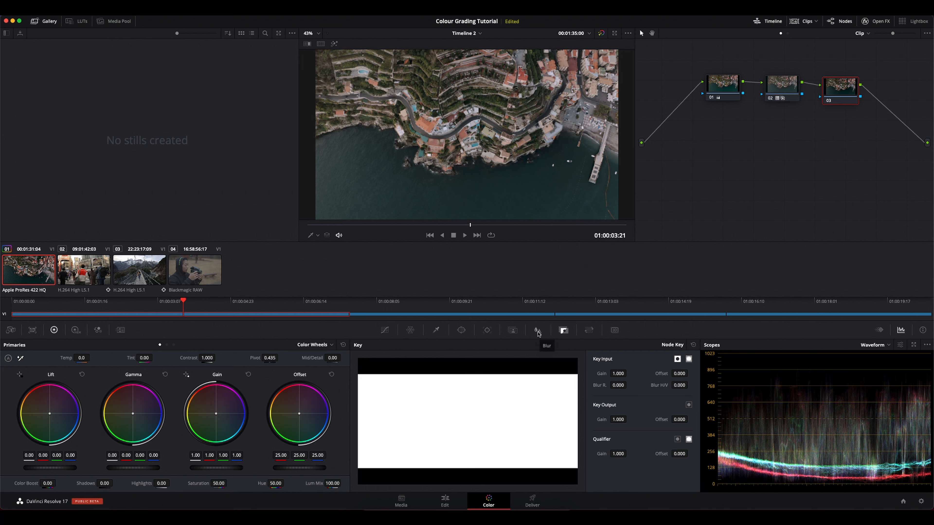
left_click(537, 333)
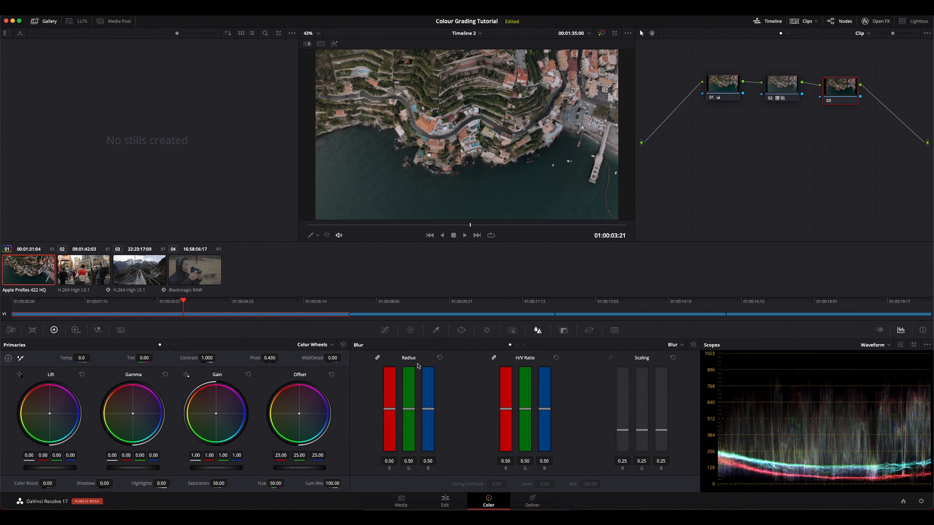
left_click_drag(428, 408, 429, 412)
- Turn off Timeline Proxy Mode and set node 03's blur radius to 0.47 for all channels
scroll(386, 74, "up", 10)
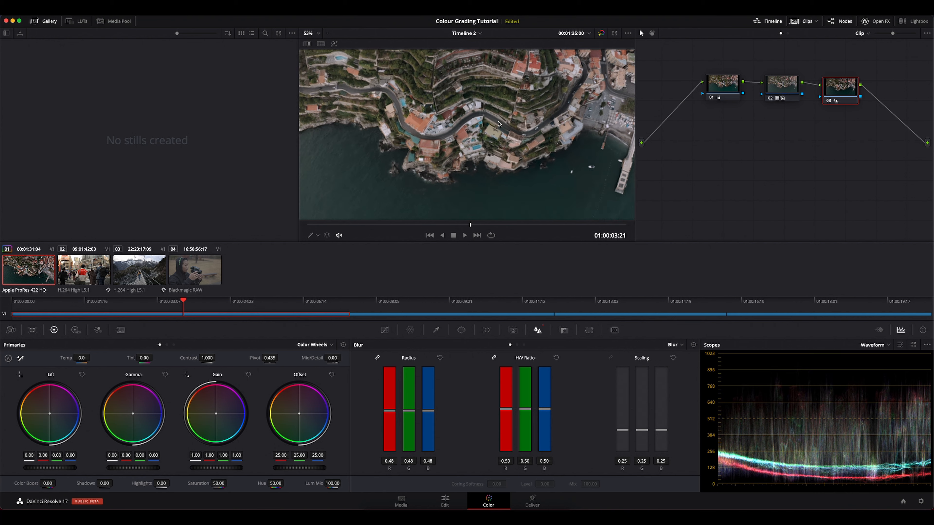
left_click(201, 11)
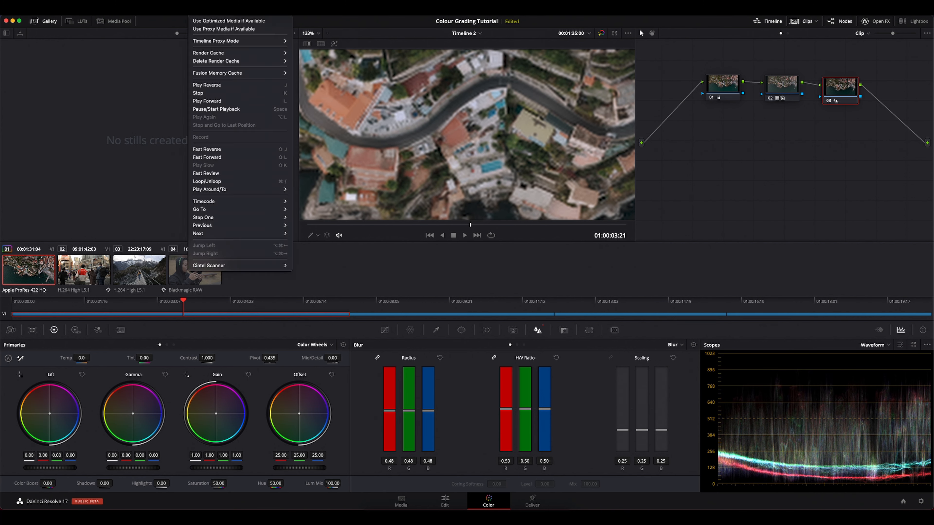
mouse_move(228, 42)
left_click(318, 41)
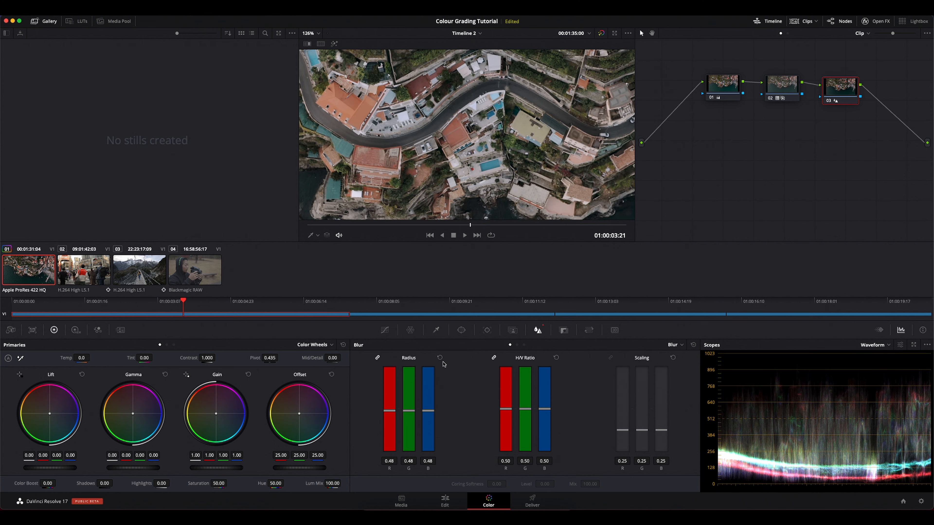
mouse_move(434, 410)
left_mouse_down()
mouse_move(434, 423)
mouse_move(433, 414)
left_mouse_up()
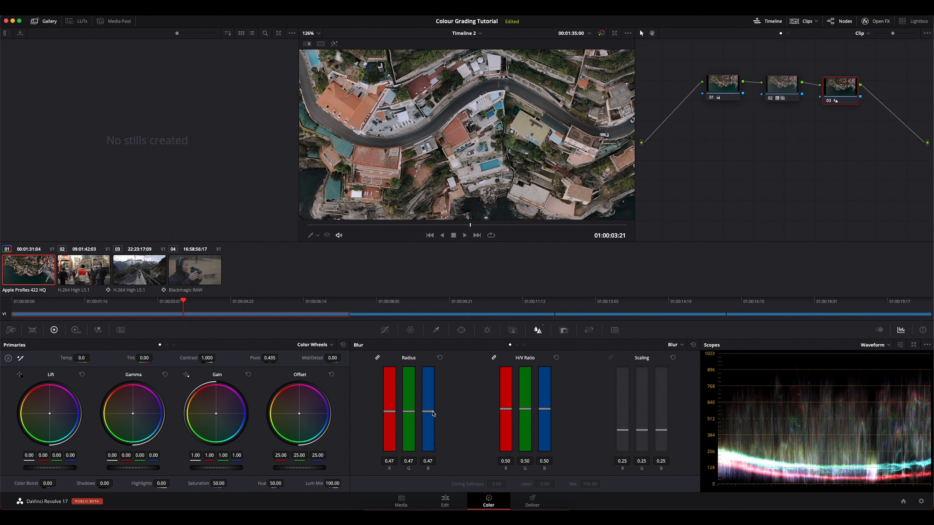
- Play the sharpened aerial clip from near its start and check it in the full-screen viewer
scroll(488, 143, "down", 5)
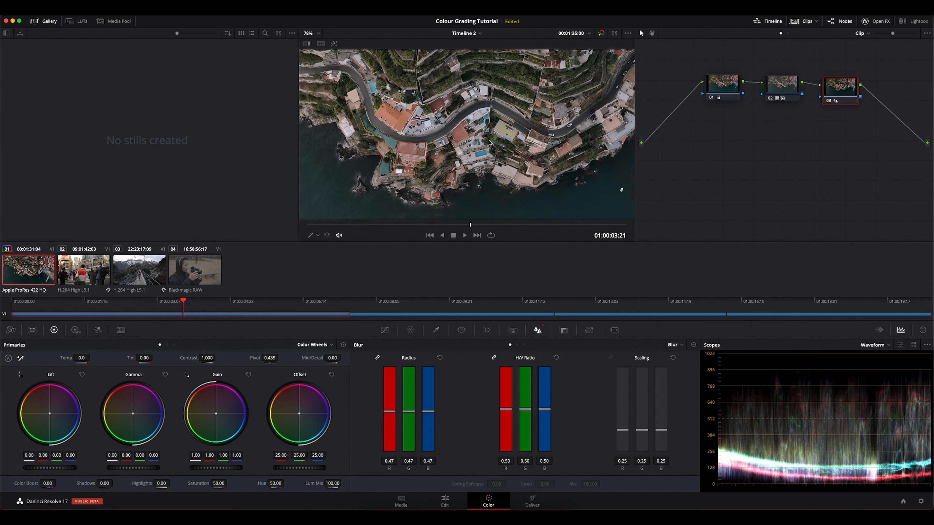
scroll(488, 143, "down", 1)
key("space")
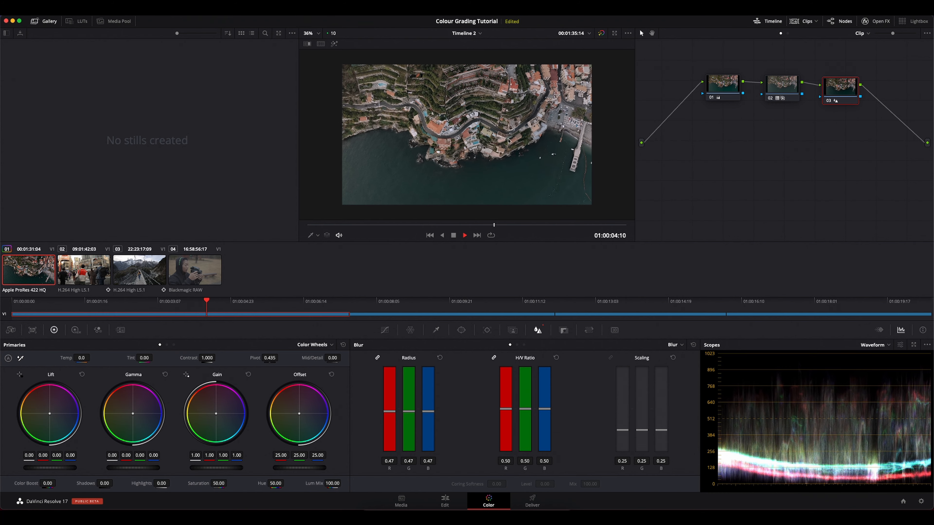
left_click(312, 225)
key("super+f")
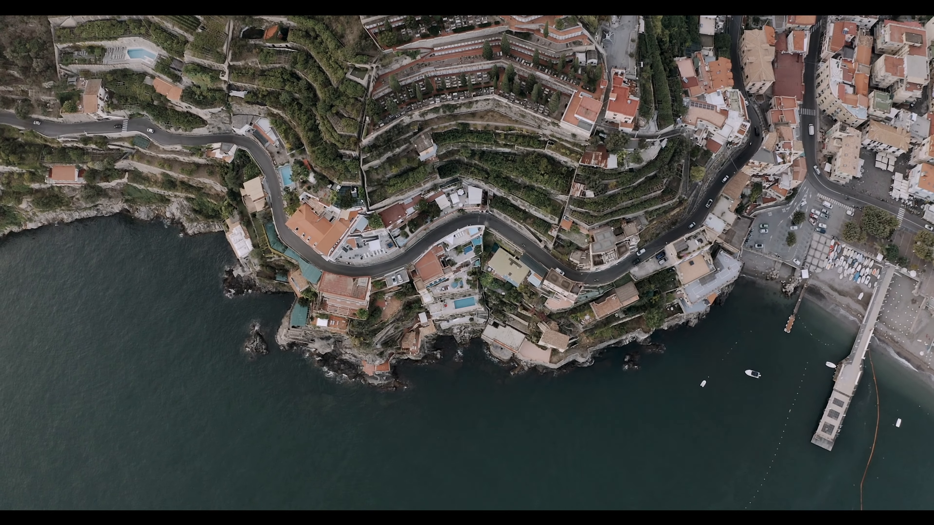
key("super+f")
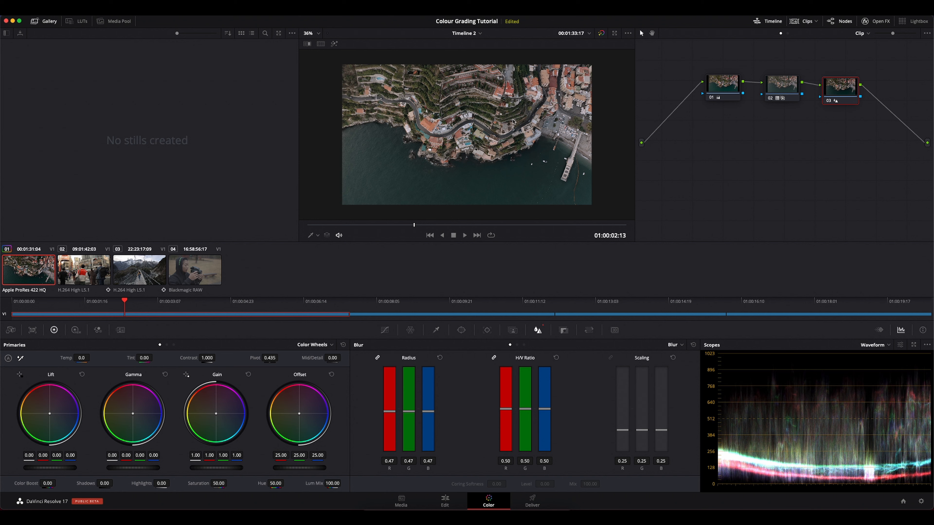
- Raise the saturation of node 01 to 58.80
left_click(724, 87)
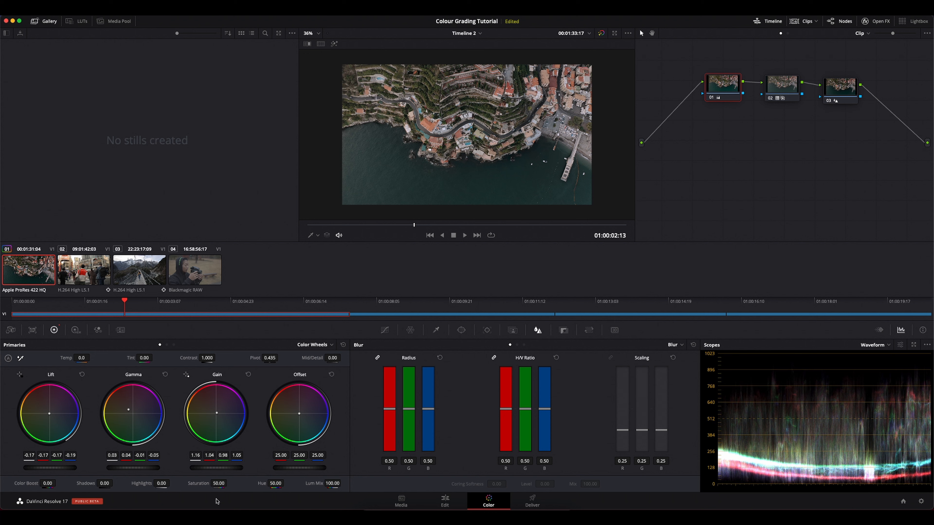
left_click_drag(229, 483, 229, 482)
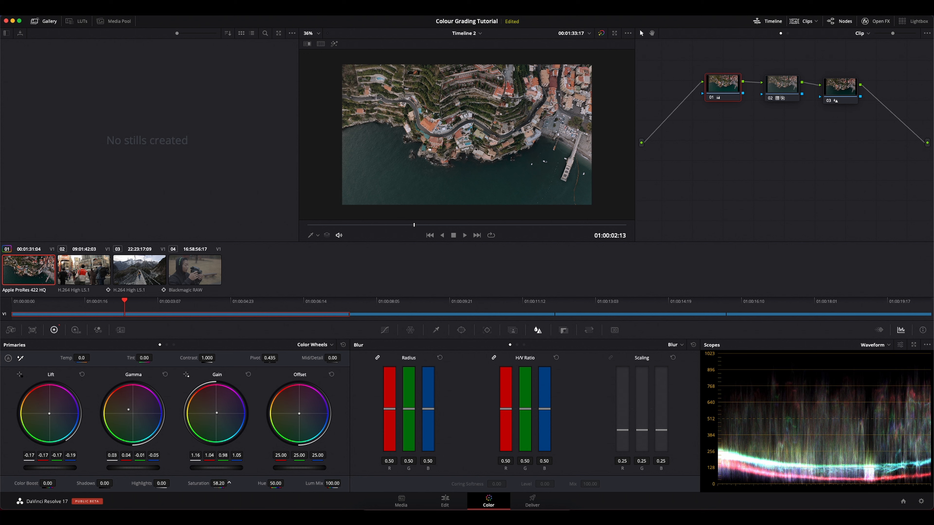
left_click_drag(229, 483, 229, 483)
- Play the aerial clip back from its start to review the saturation change
key("space")
key("space")
left_click_drag(383, 225, 306, 229)
key("space")
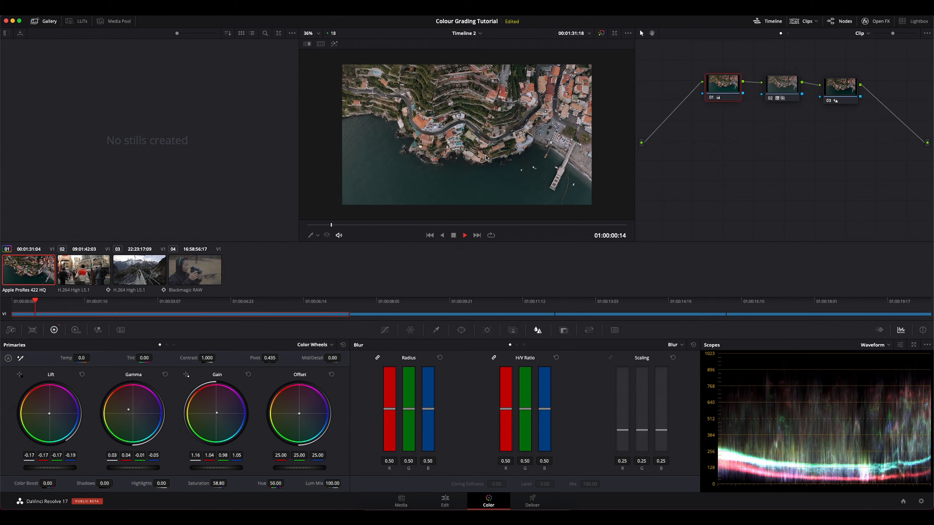
scroll(518, 163, "up", 1)
key("space")
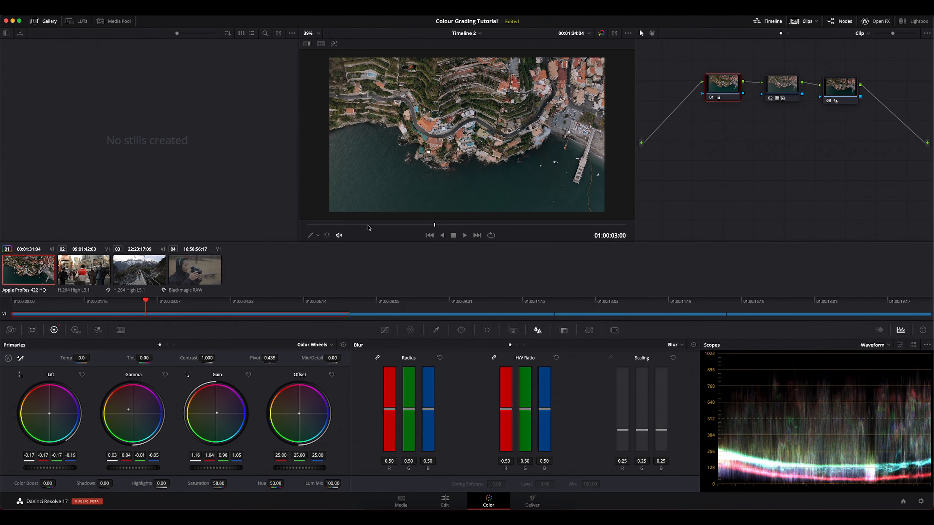
- Play the aerial clip from its start with all grades bypassed, re-enabling them during playback to compare
left_click_drag(368, 226, 291, 227)
key("shift+d")
key("space")
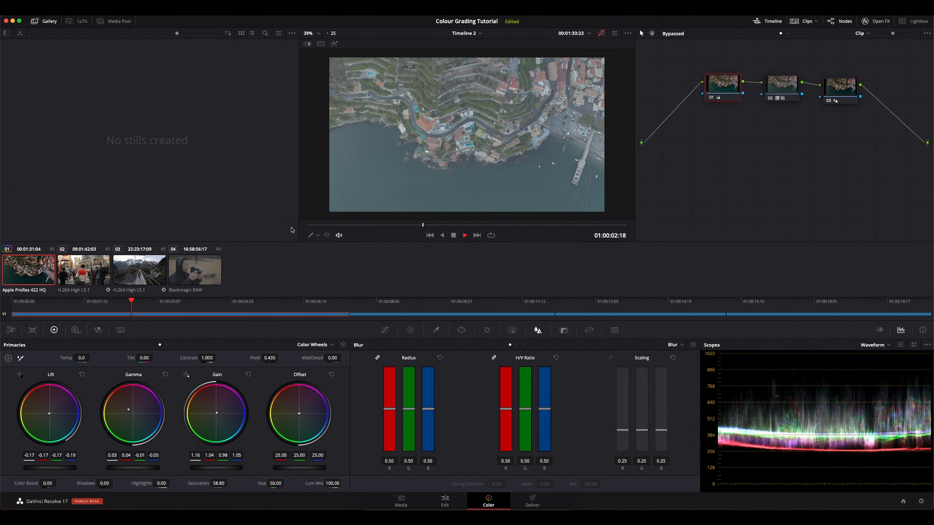
key("shift+d")
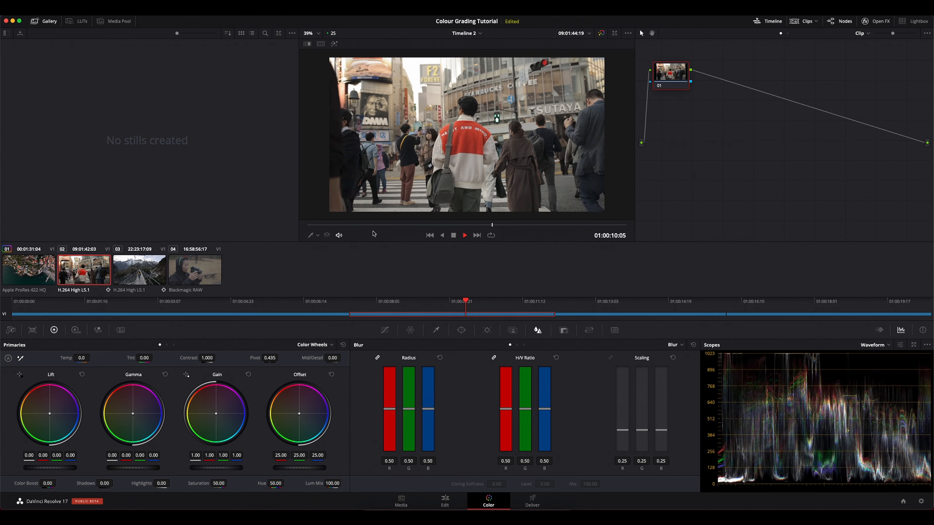
- On the street-crossing clip, set node 01's master lift to -0.03 and master gamma to 0.04 at a frame near the clip's start
key("space")
left_click_drag(454, 227, 371, 225)
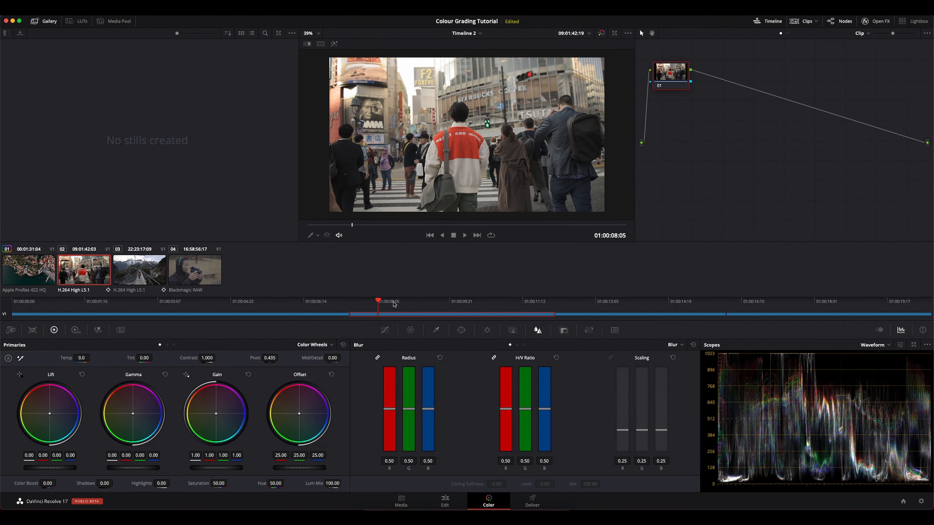
left_click_drag(355, 225, 345, 227)
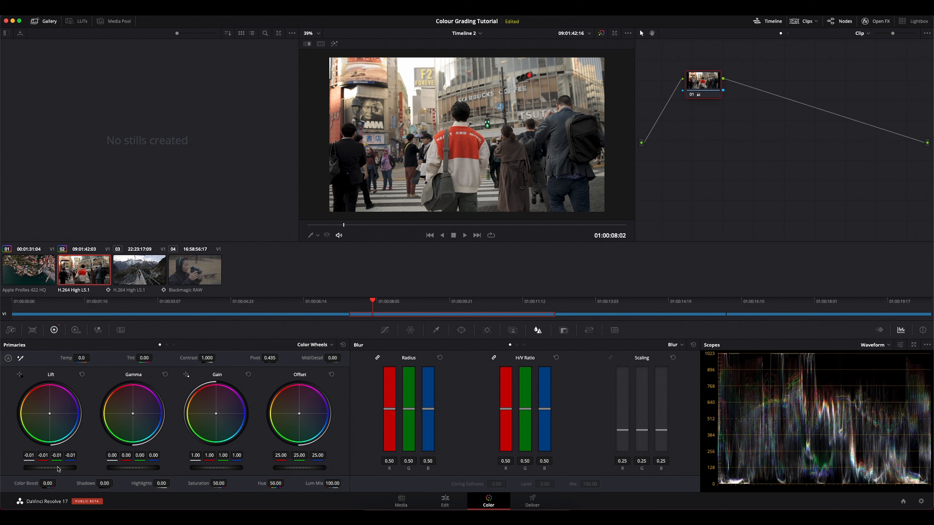
left_click_drag(50, 467, 43, 468)
left_click_drag(119, 471, 132, 472)
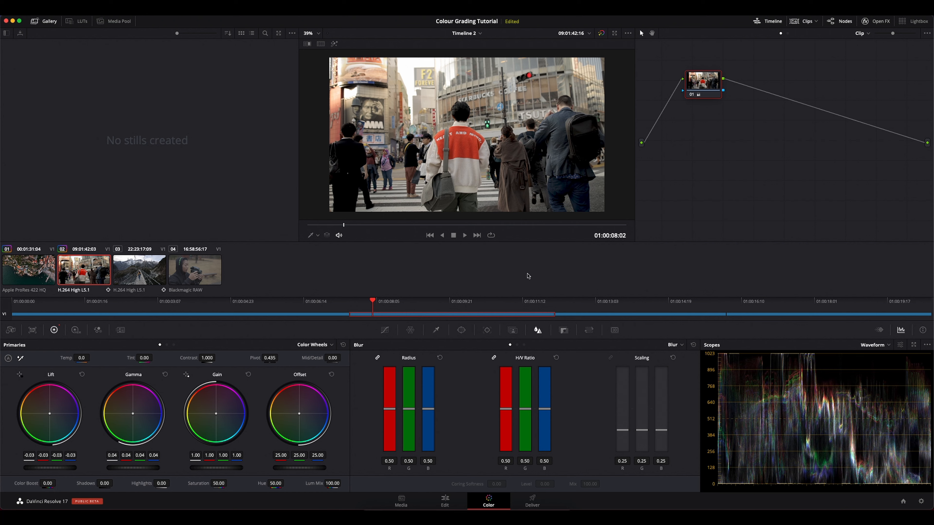
- Compare the street-crossing clip with and without its grade by toggling the bypass
key("shift+d")
key("shift+d")
key("shift+d")
key("shift+d")
- Add serial node 02 after node 01 and apply the MITCH LALLY – AUTHENTIC FILM-00 LUT to it
key("alt+s")
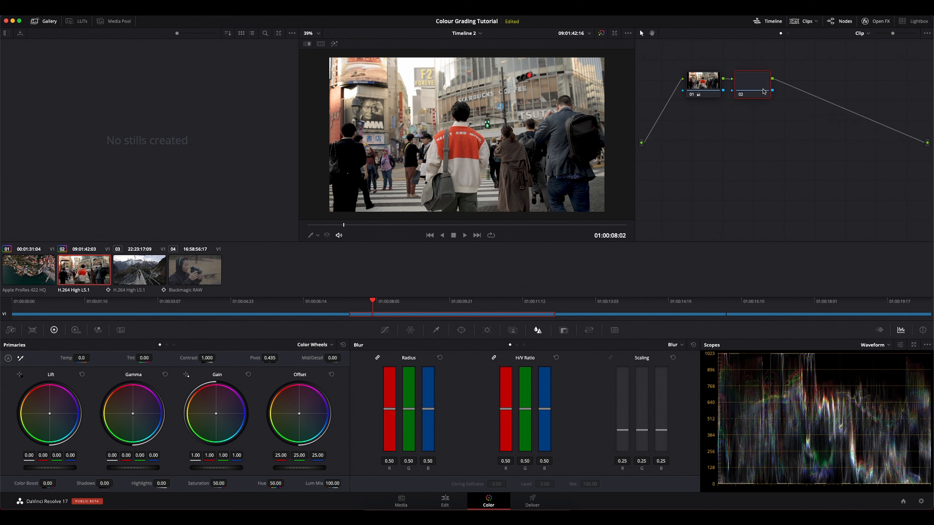
right_click(770, 86)
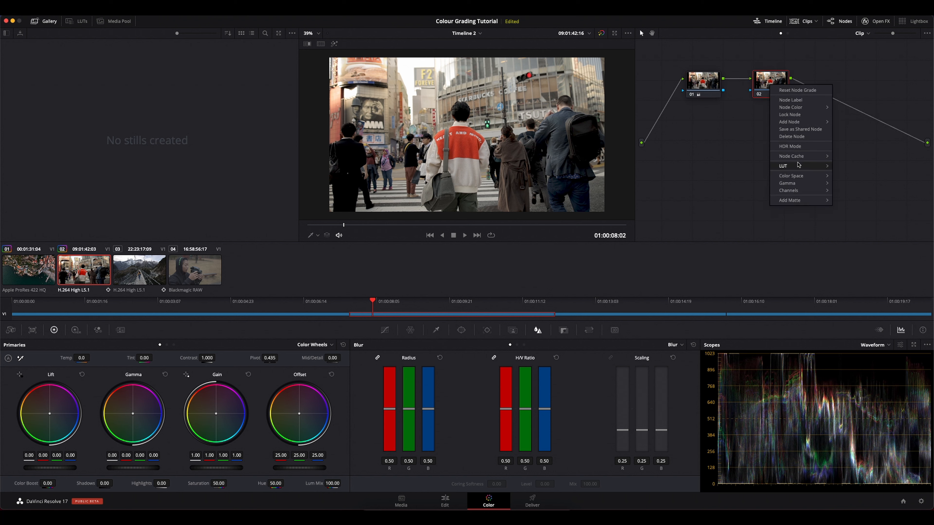
mouse_move(802, 166)
mouse_move(878, 321)
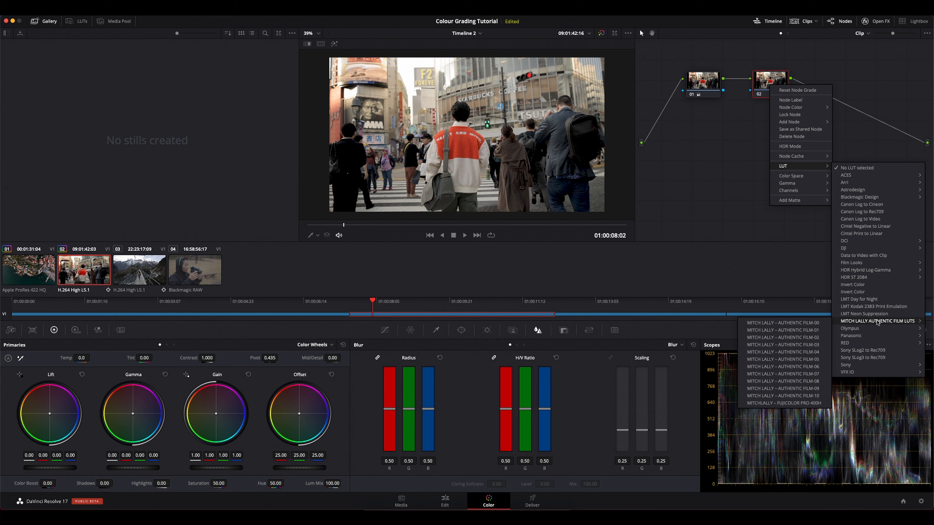
left_click(798, 323)
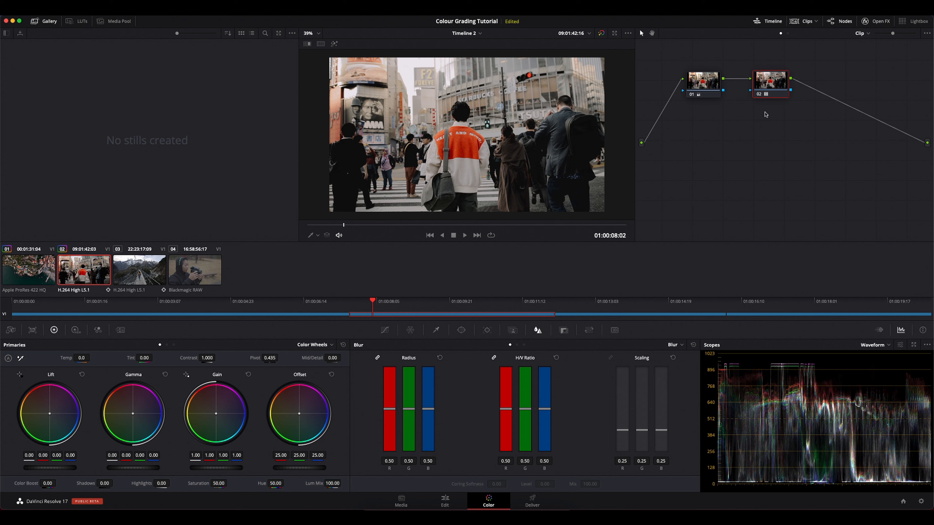
- Set node 02's key output gain to 0.6 and move the node closer to node 01
left_click_drag(767, 86, 765, 88)
left_click(564, 331)
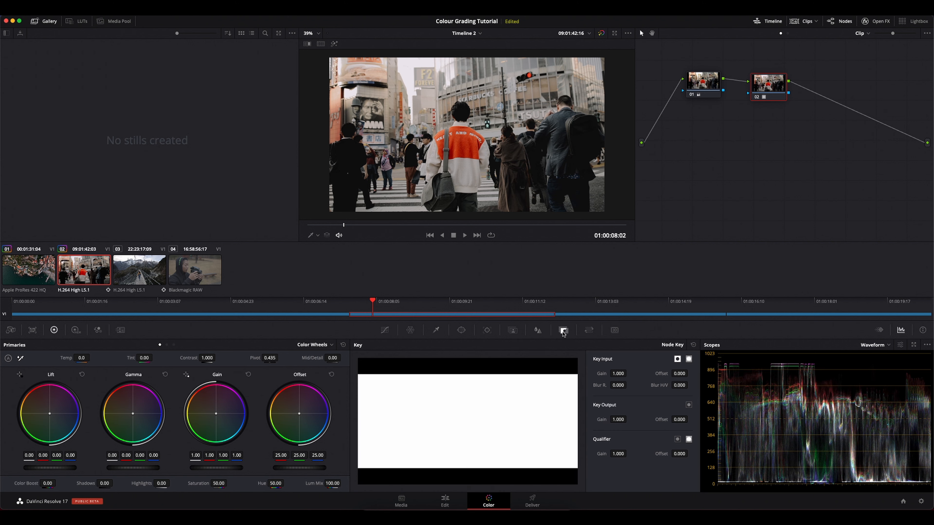
left_click(614, 419)
type("0.6")
key("Return")
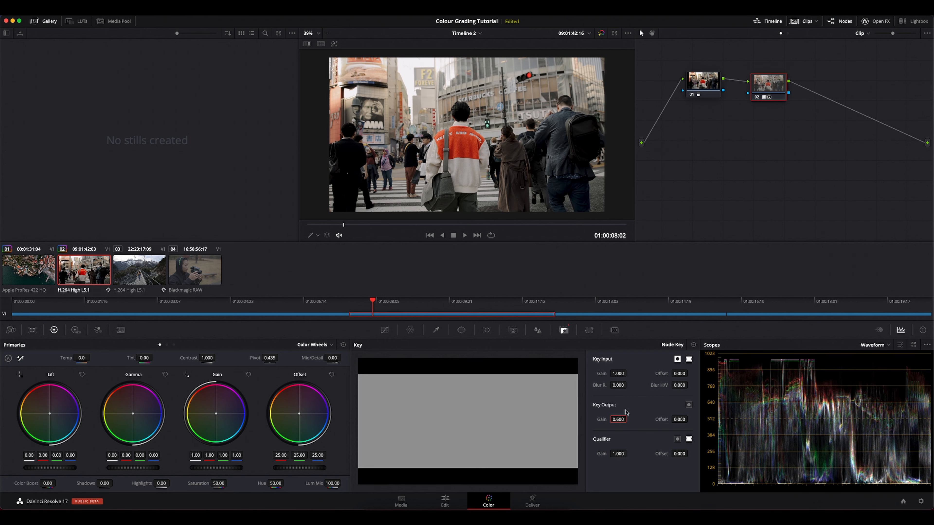
left_click_drag(776, 88, 762, 86)
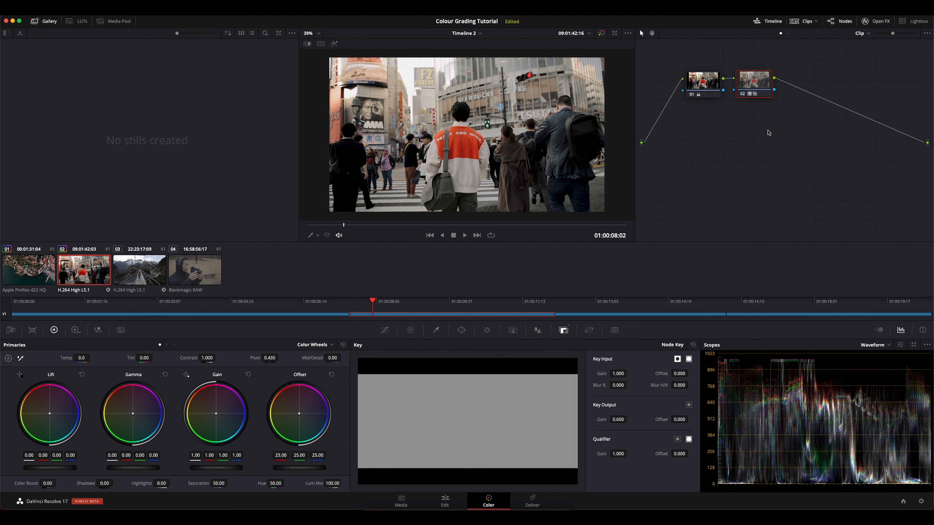
- Add serial node 03 after node 02 and sharpen it by setting the linked blur radius to 0.47
key("alt+s")
scroll(465, 143, "up", 3)
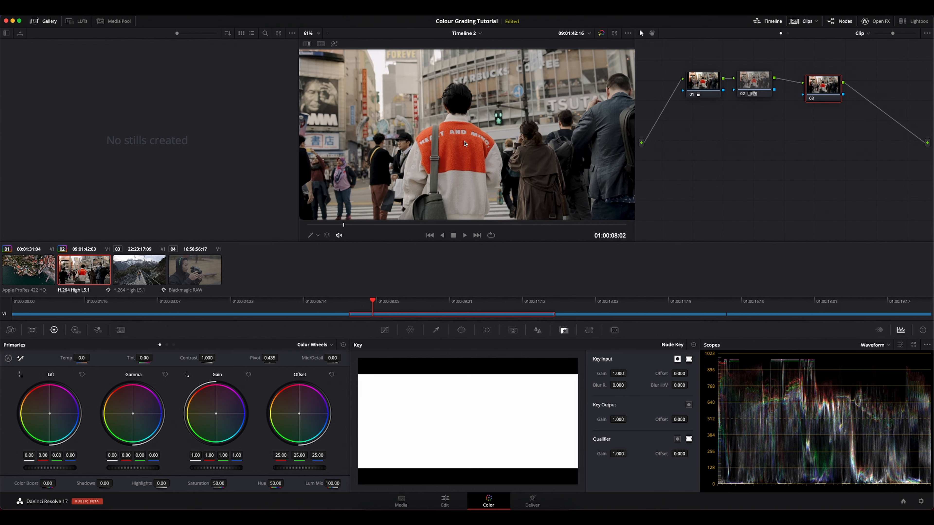
scroll(465, 143, "up", 3)
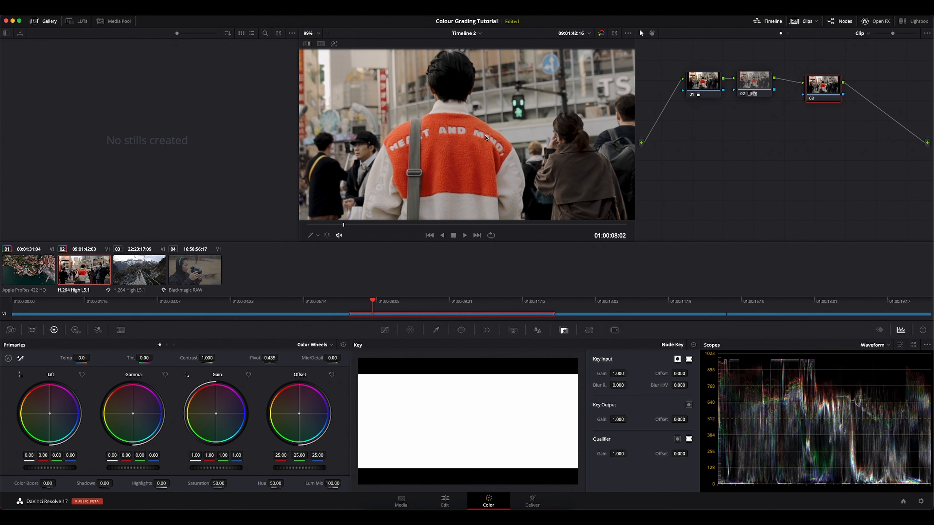
left_click(537, 330)
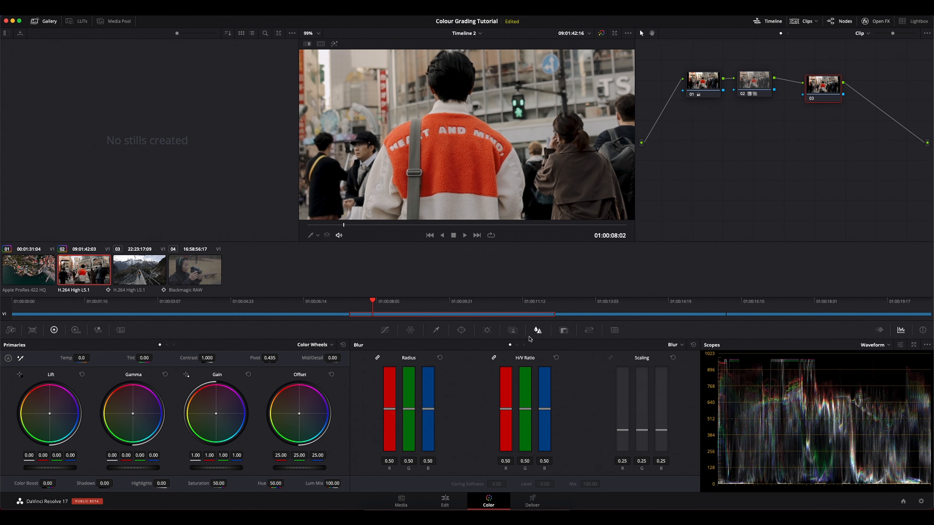
left_click_drag(429, 410, 431, 414)
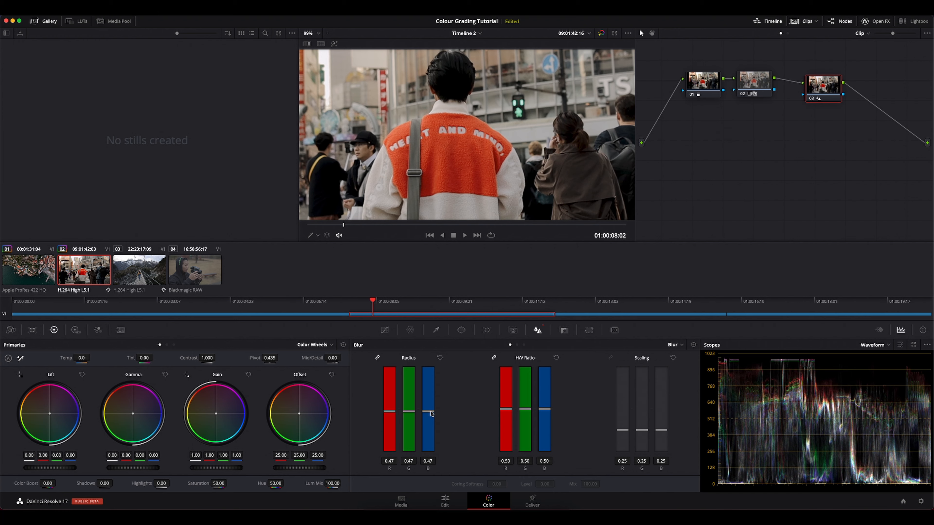
- Play the street-crossing clip to review it and compare it with all grades bypassed
scroll(482, 170, "down", 5)
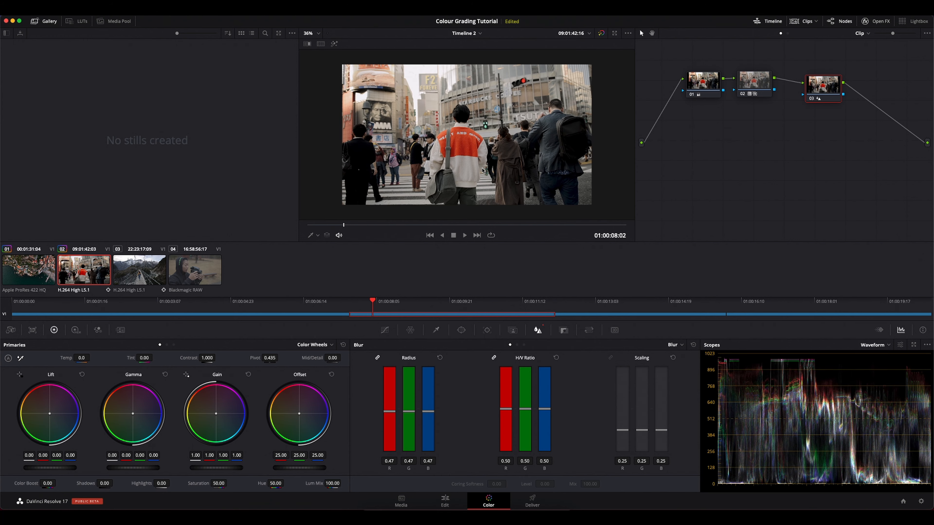
key("space")
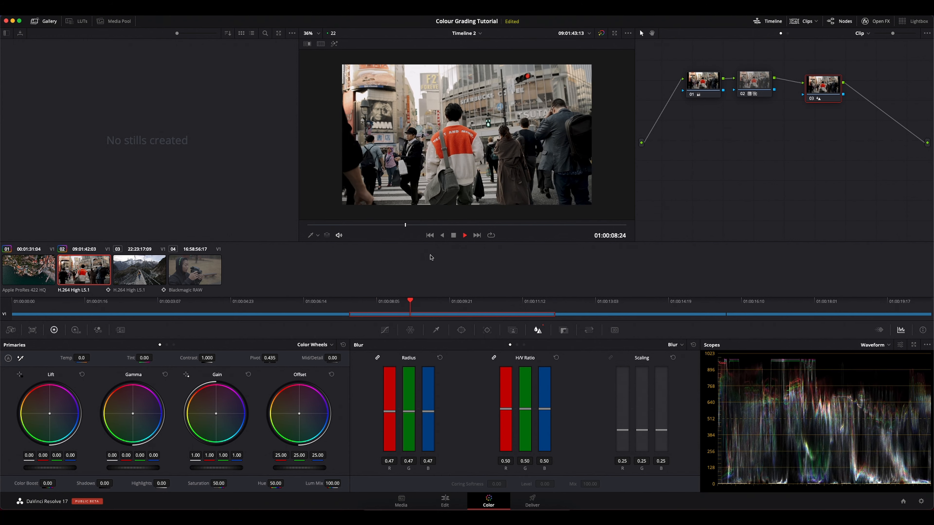
key("space")
key("shift+d")
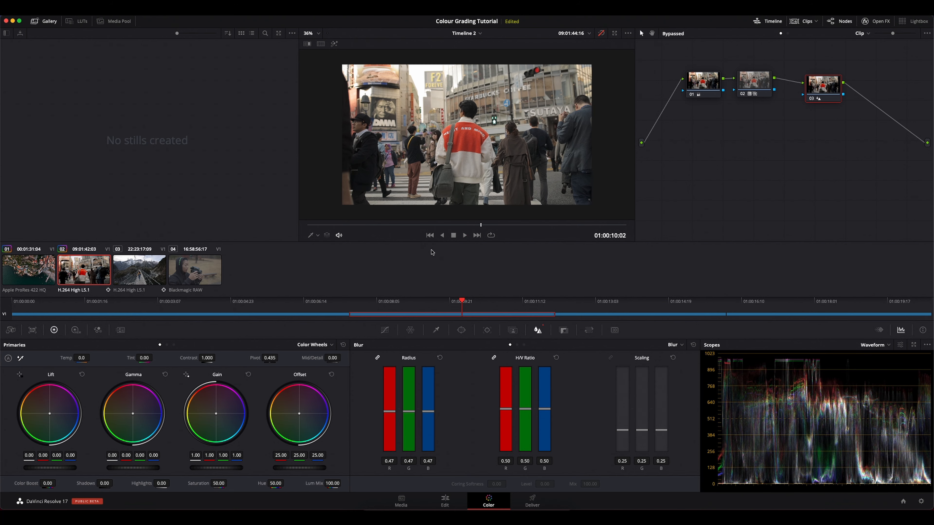
key("shift+d")
key("space")
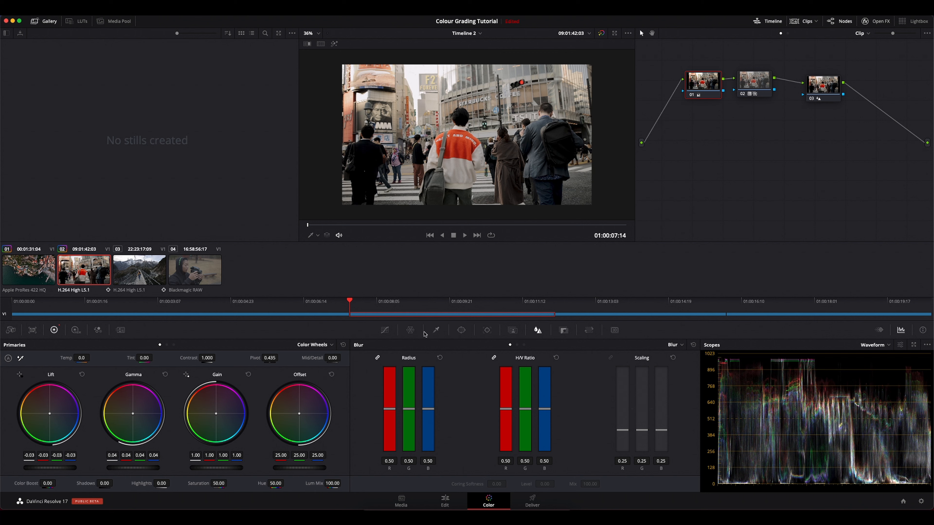
- On node 01's Hue Vs Sat curve, lower the orange-yellow range to 0.26 saturation between two anchor points, then compare against the bypassed grade
left_click(383, 331)
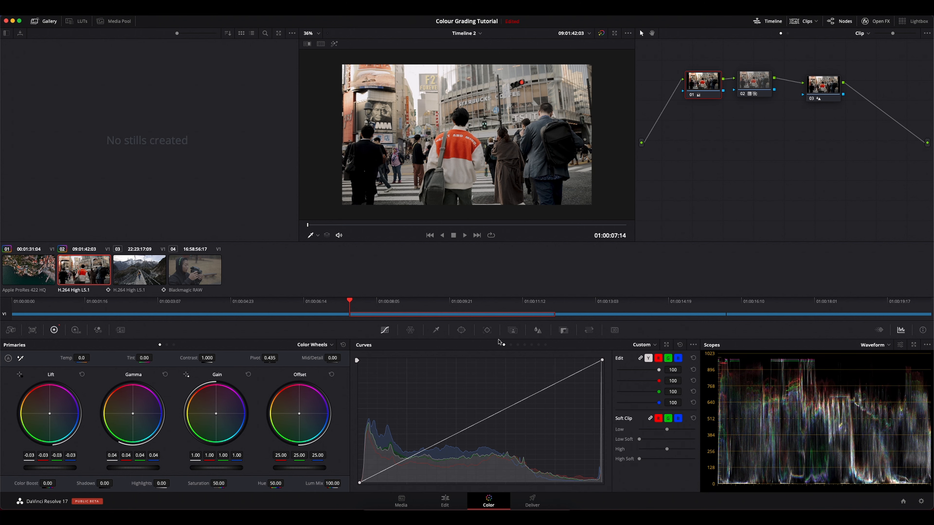
left_click(524, 345)
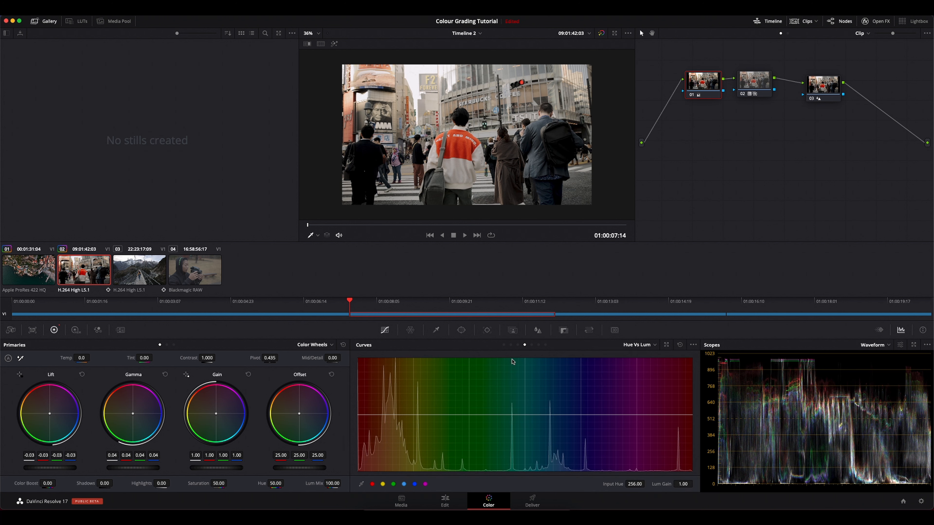
left_click(518, 345)
left_click(417, 416)
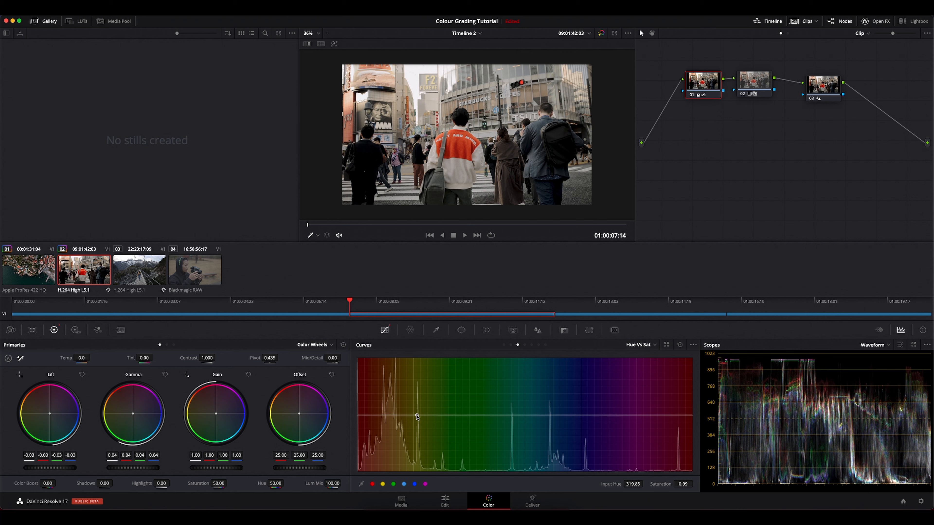
left_click(378, 416)
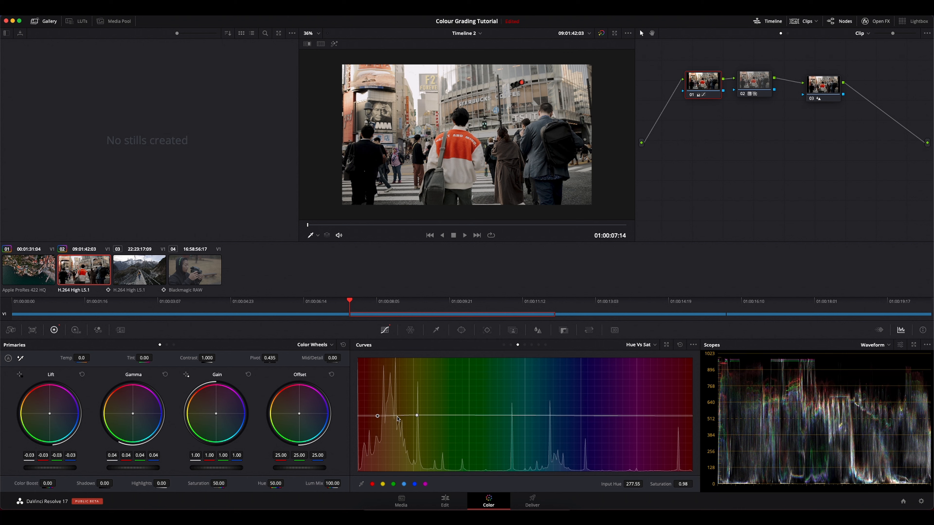
left_click_drag(397, 417, 395, 456)
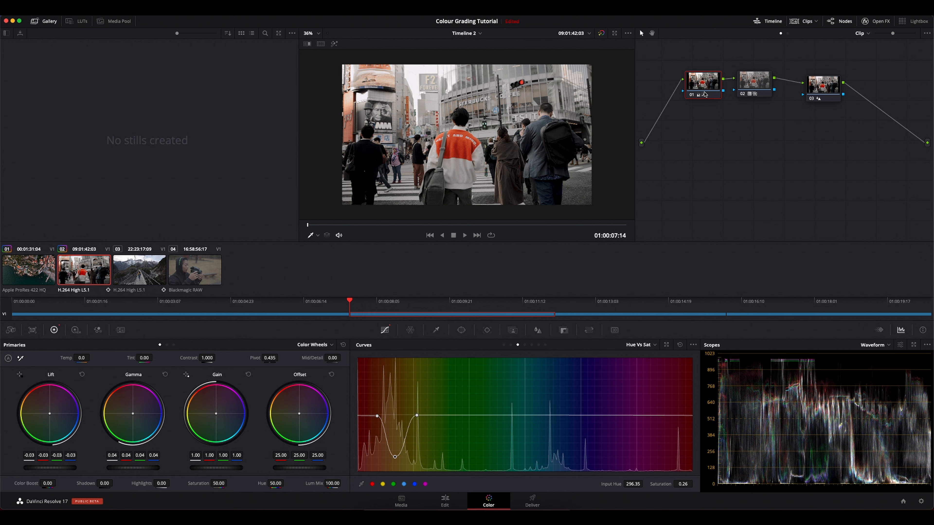
key("shift+d")
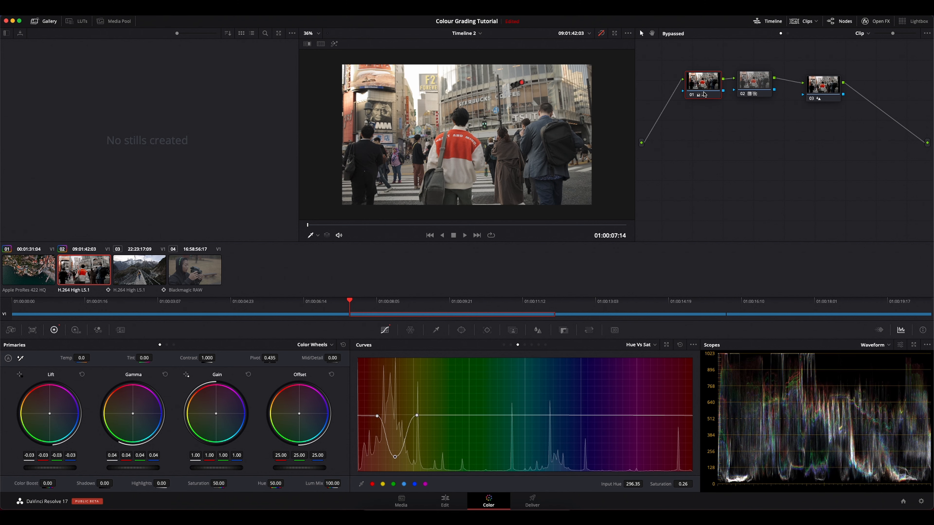
key("shift+d")
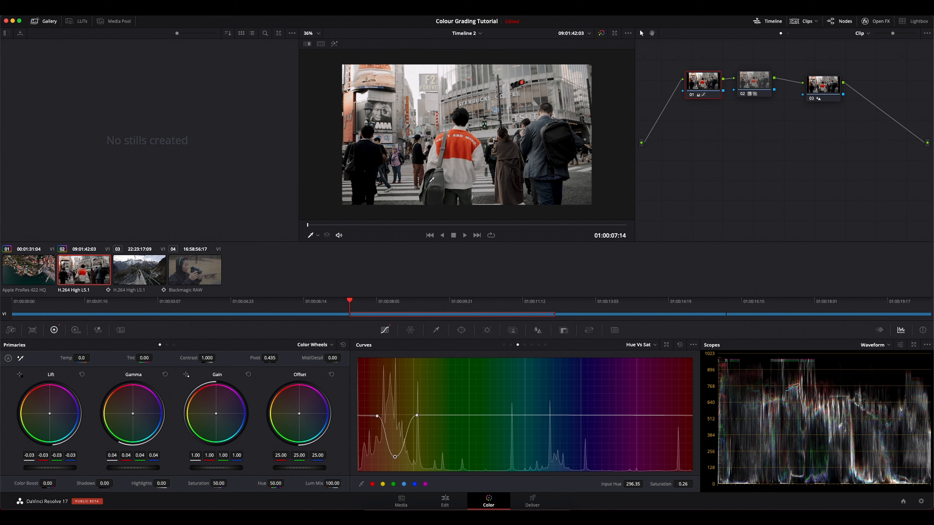